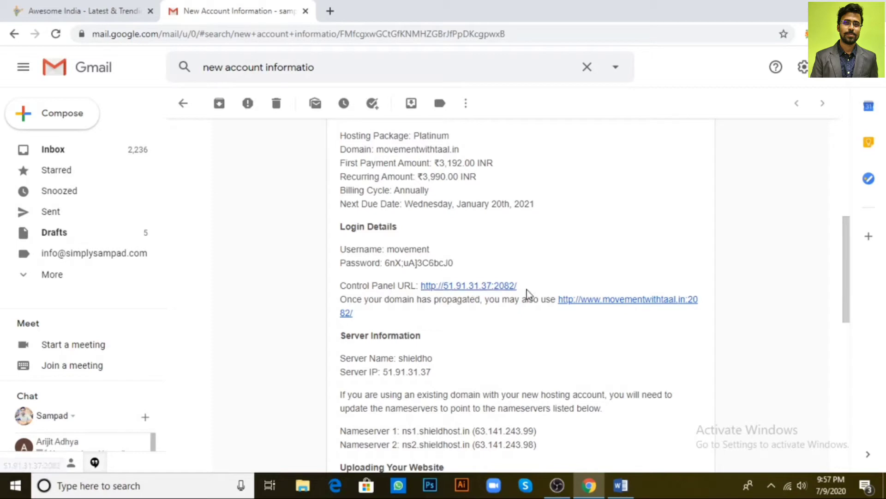
Switch from the login details email to the Word notes document.
{"action": "left_click", "coordinate": [621, 484]}
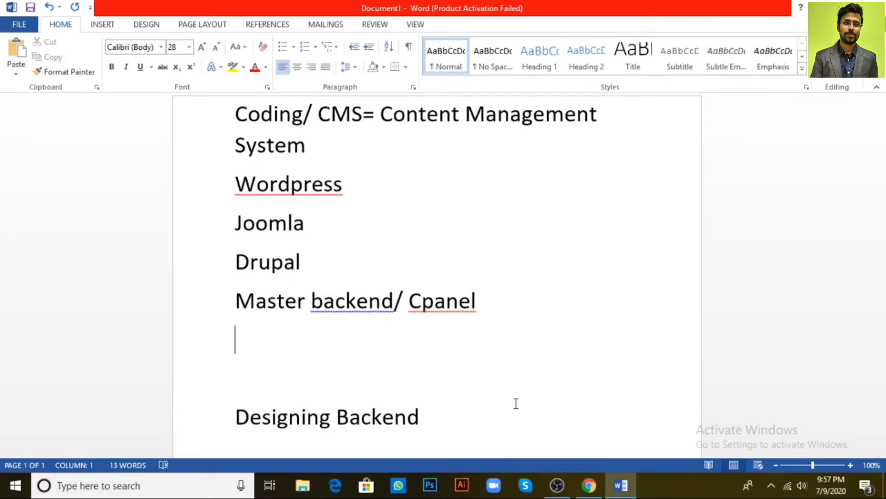
Add the line 'spacemissions.online/cpanel' to the Word notes, then return to the login email.
{"action": "type", "text": "space"}
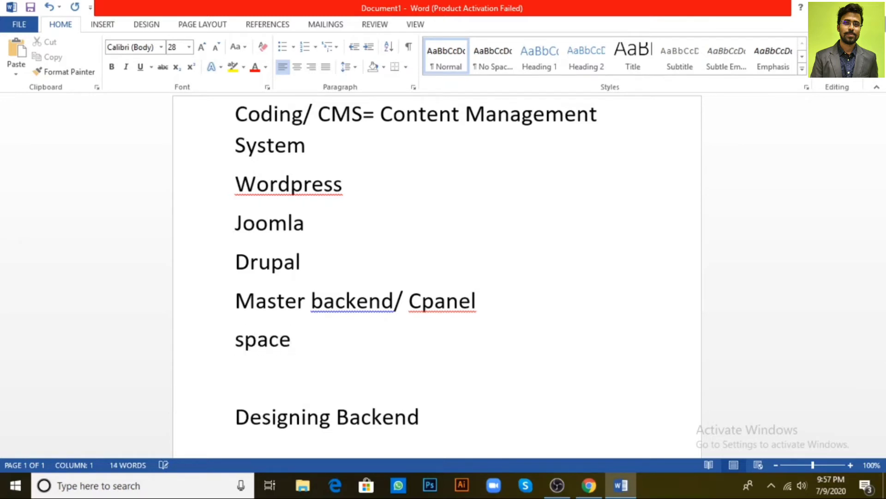
{"action": "type", "text": "missions.online/cpanle"}
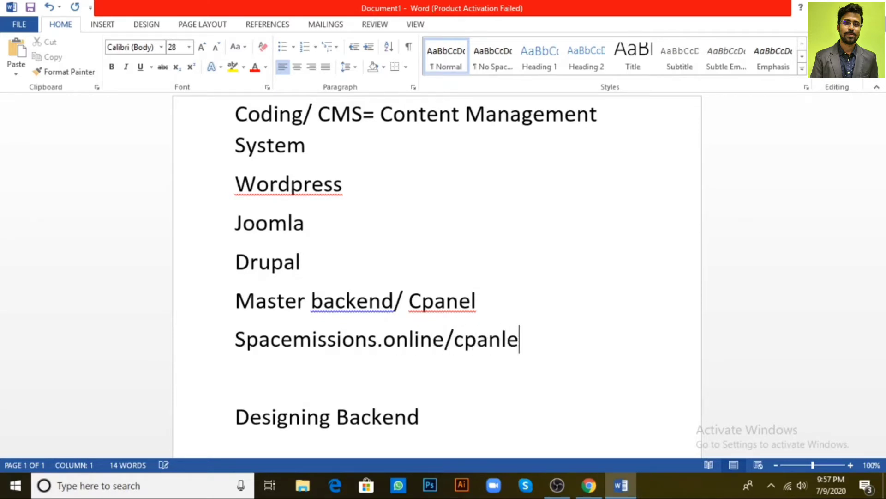
{"action": "key", "text": "BackSpace"}
{"action": "key", "text": "BackSpace"}
{"action": "type", "text": "el"}
{"action": "left_click", "coordinate": [589, 484]}
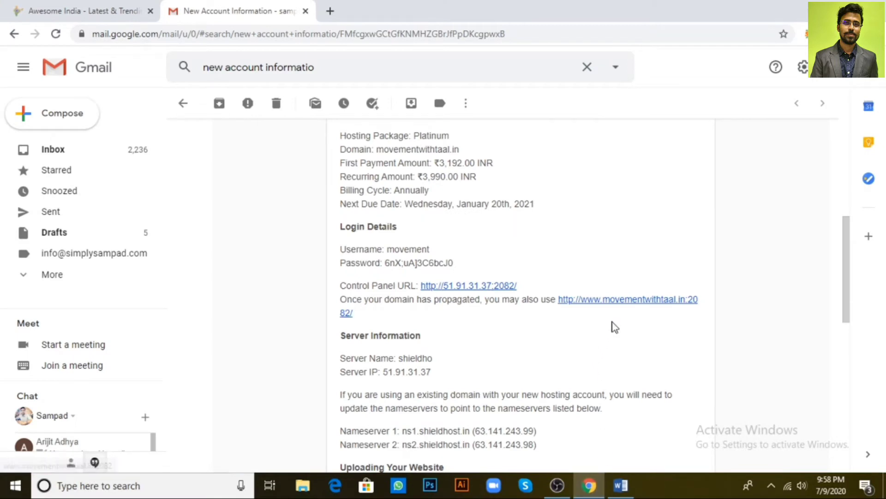
Open spacemissions.online/cpanel in a new browser tab.
{"action": "left_click", "coordinate": [330, 10]}
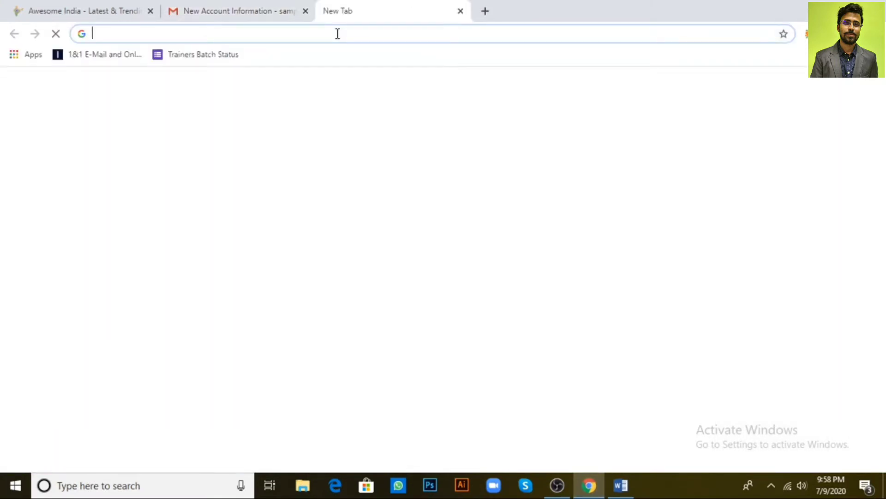
{"action": "type", "text": "spa"}
{"action": "key", "text": "Right"}
{"action": "type", "text": "/cp"}
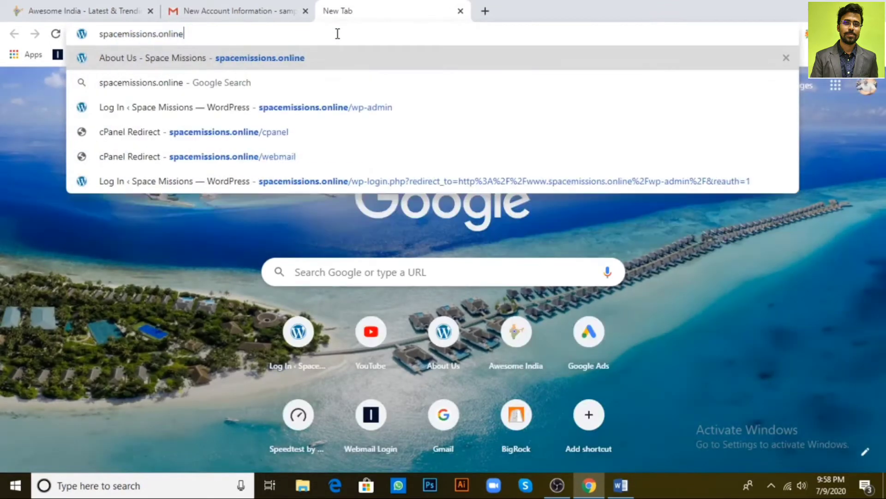
{"action": "key", "text": "Return"}
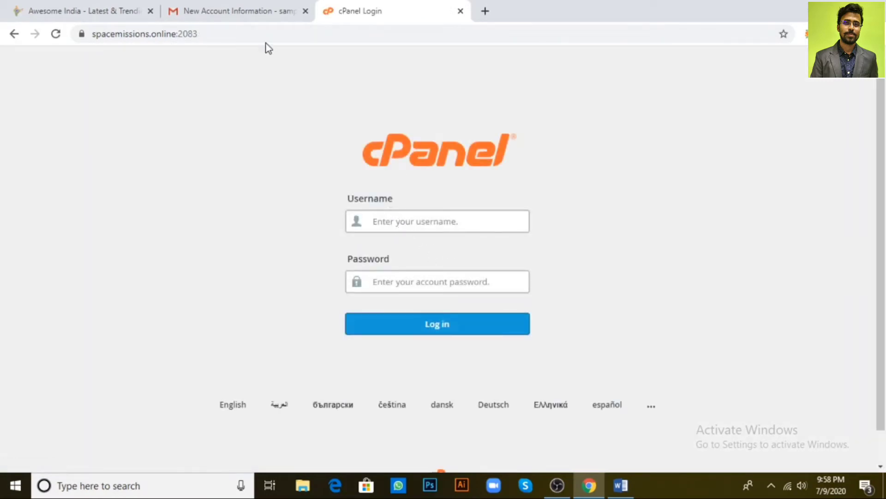
Recheck the login details in the hosting account email.
{"action": "left_click", "coordinate": [232, 11]}
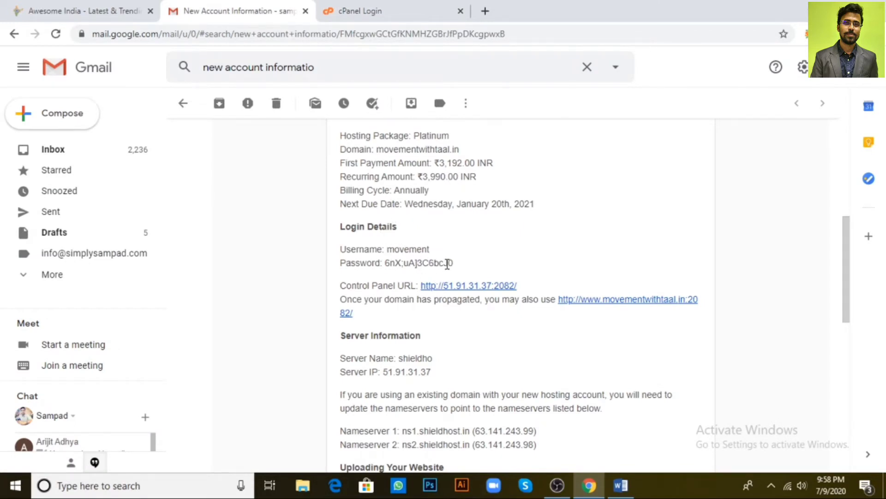
{"action": "scroll", "coordinate": [454, 286], "scroll_direction": "up", "scroll_amount": 7}
{"action": "scroll", "coordinate": [457, 253], "scroll_direction": "down", "scroll_amount": 5}
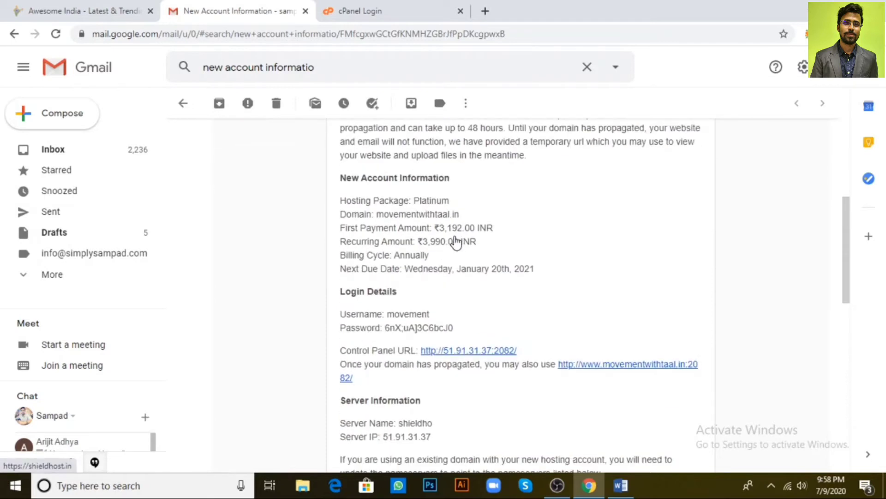
{"action": "left_click", "coordinate": [378, 10]}
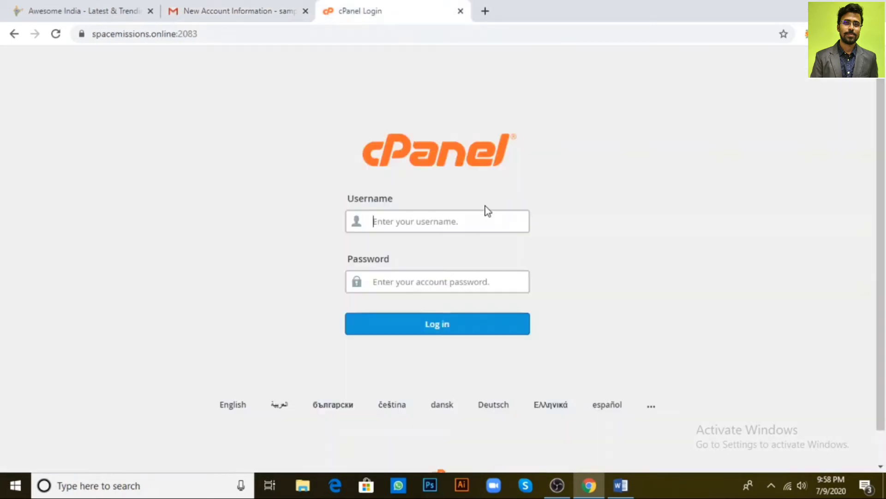
Sign in to cPanel with the saved username and the account password.
{"action": "left_click", "coordinate": [434, 224]}
{"action": "left_click", "coordinate": [434, 249]}
{"action": "left_click", "coordinate": [422, 277]}
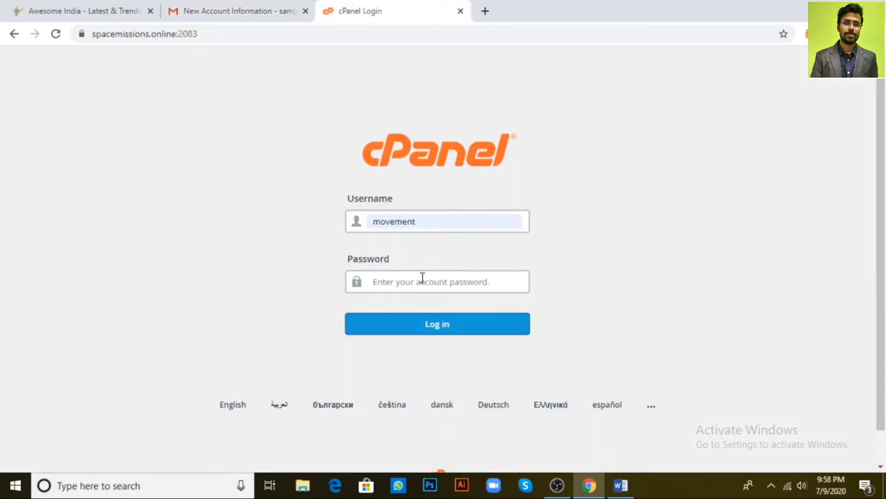
{"action": "type", "text": "****"}
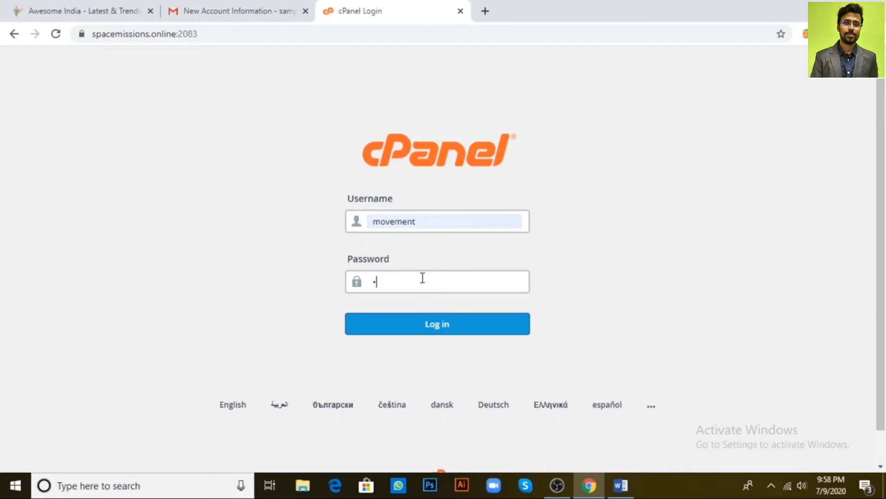
{"action": "type", "text": "**************"}
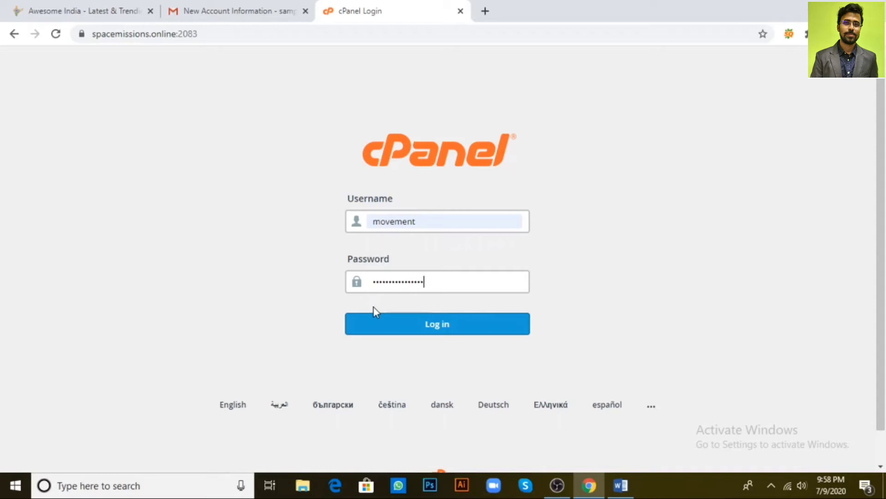
{"action": "left_click", "coordinate": [424, 325]}
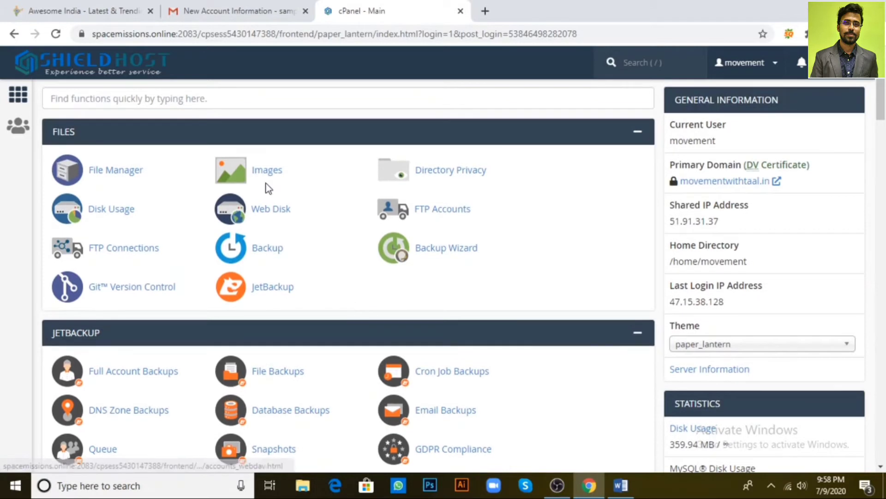
Filter the cPanel functions with the search term 'softaculous'.
{"action": "left_click", "coordinate": [146, 97]}
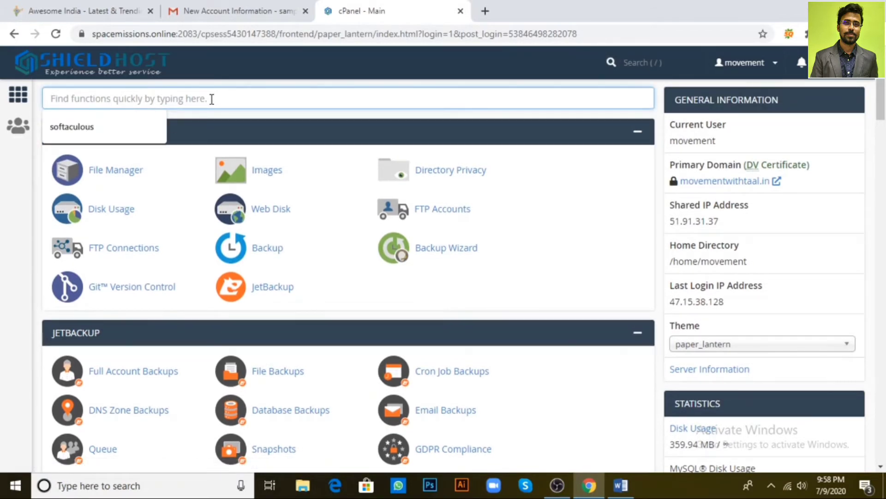
{"action": "type", "text": "softa"}
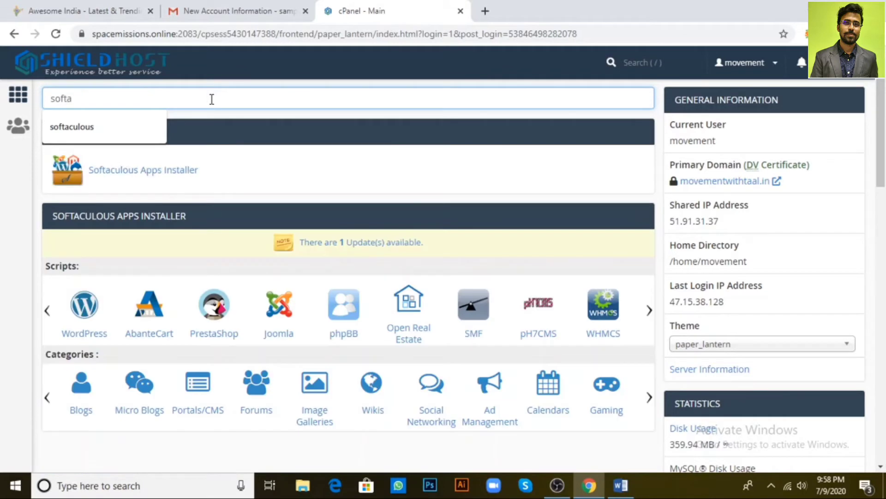
{"action": "type", "text": "cul"}
{"action": "key", "text": "Down"}
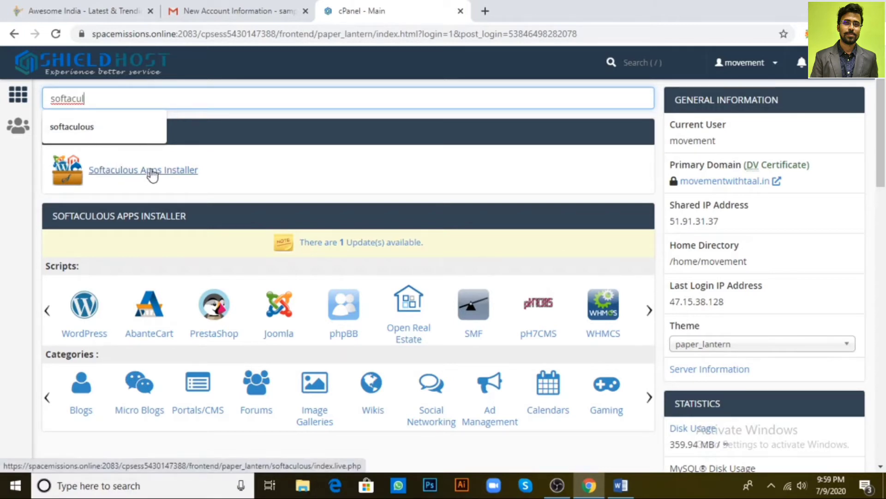
{"action": "left_click", "coordinate": [100, 127]}
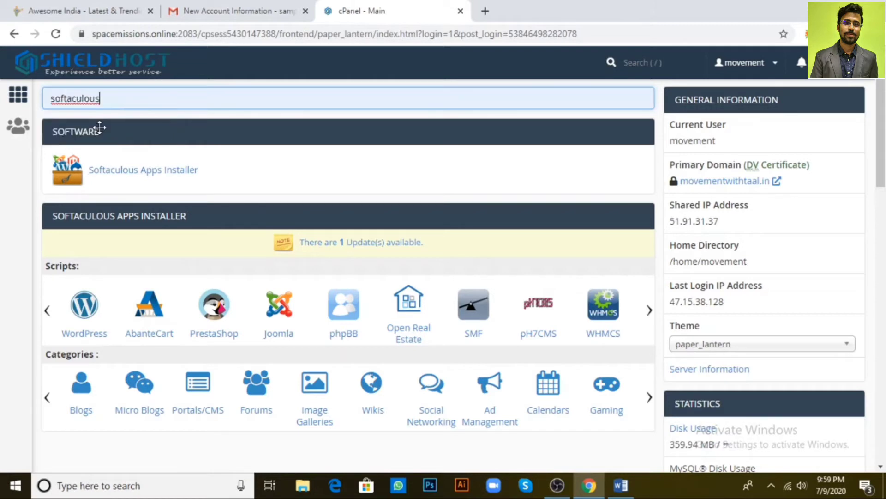
Open Softaculous Apps Installer and start installing WordPress from Top Scripts.
{"action": "left_click", "coordinate": [140, 175]}
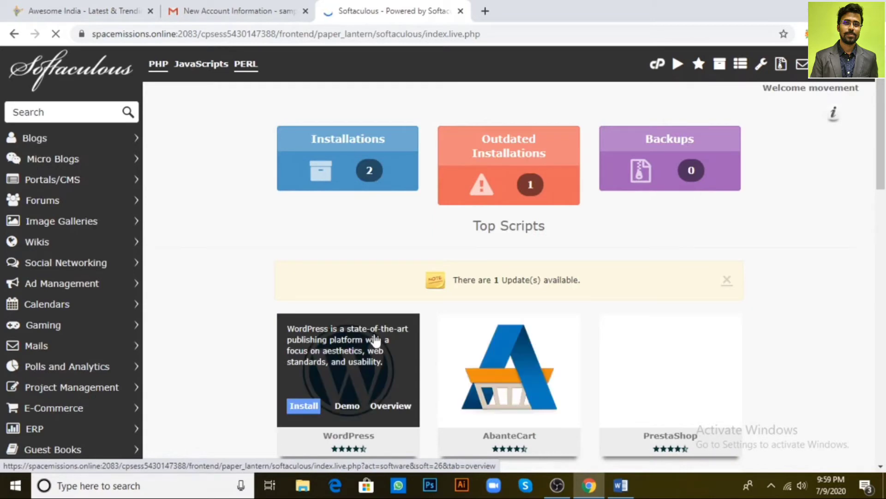
{"action": "scroll", "coordinate": [398, 352], "scroll_direction": "down", "scroll_amount": 1}
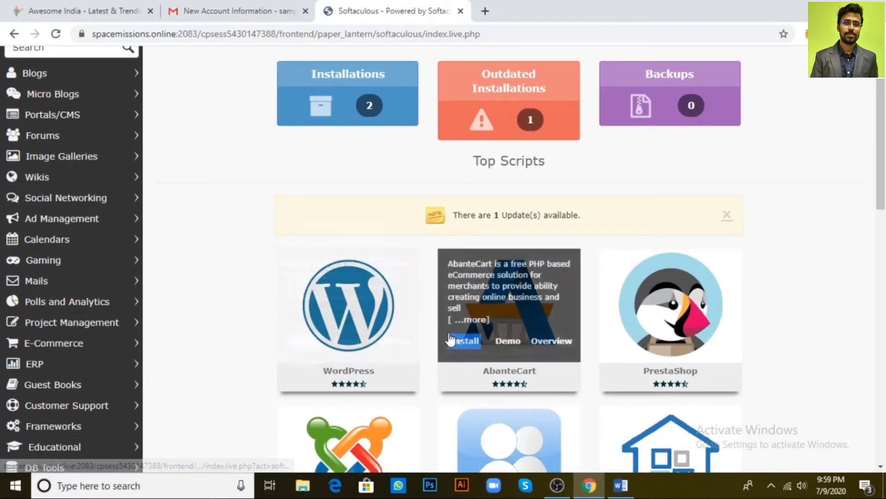
{"action": "mouse_move", "coordinate": [389, 301]}
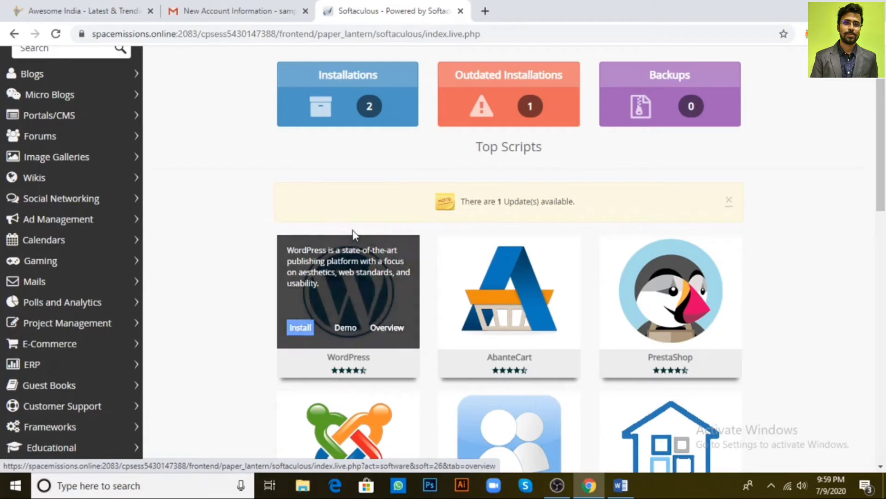
{"action": "left_click", "coordinate": [304, 328]}
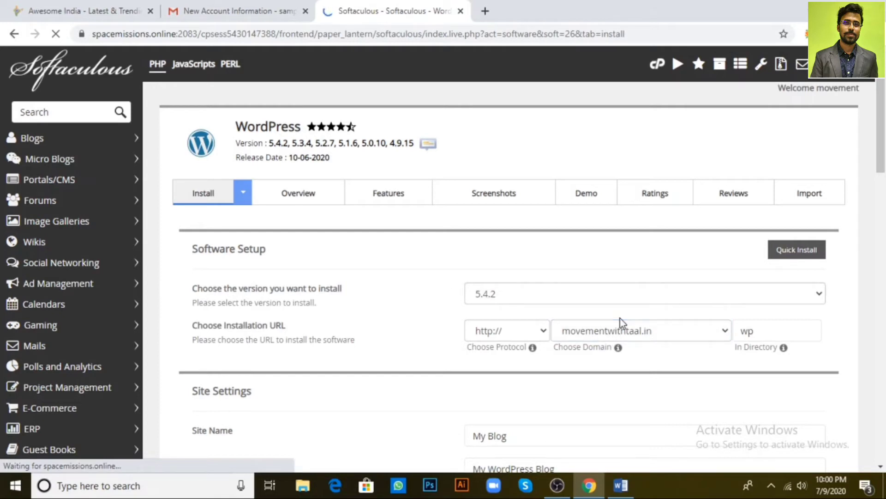
{"action": "scroll", "coordinate": [622, 323], "scroll_direction": "down", "scroll_amount": 1}
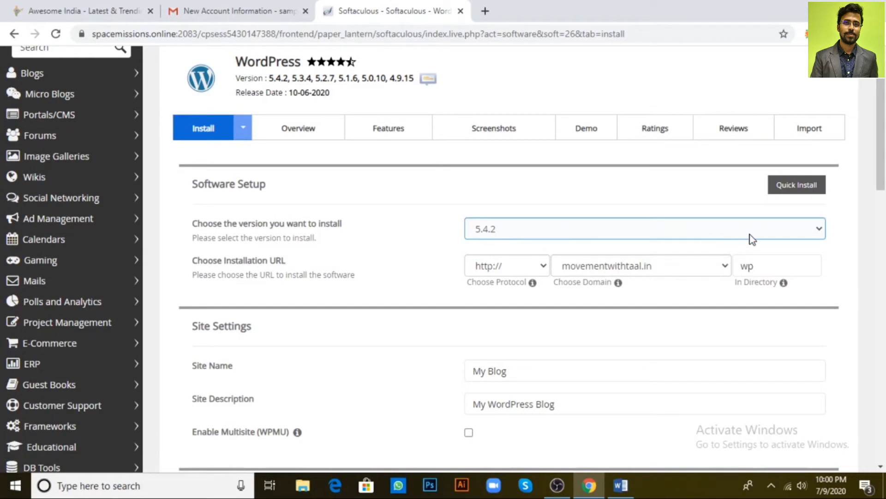
{"action": "left_click", "coordinate": [568, 236]}
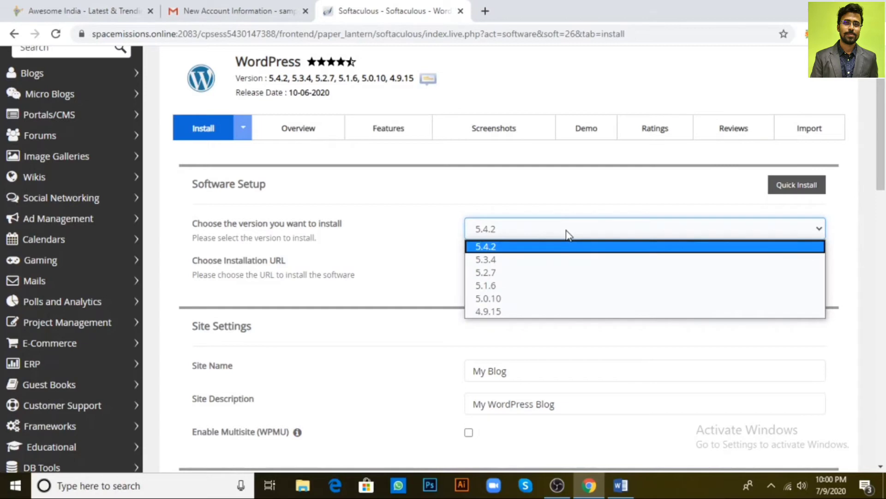
{"action": "left_click", "coordinate": [548, 249]}
{"action": "left_click", "coordinate": [507, 229]}
{"action": "left_click", "coordinate": [506, 249]}
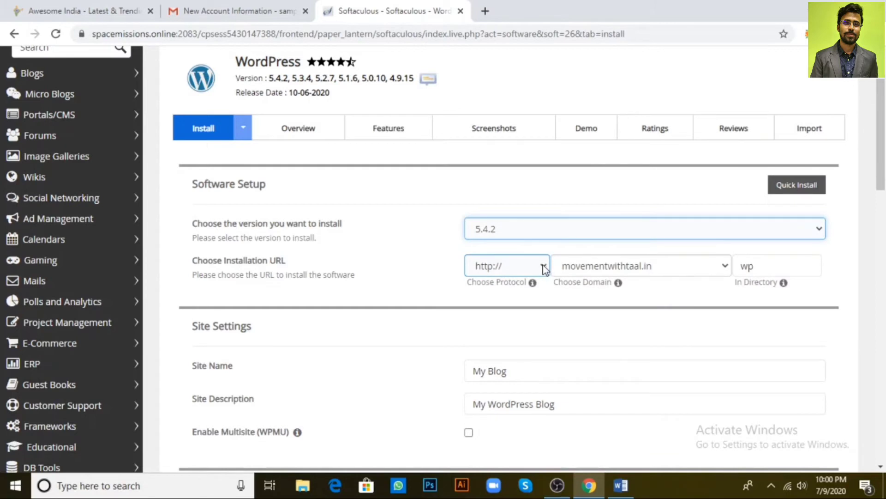
{"action": "left_click", "coordinate": [543, 267]}
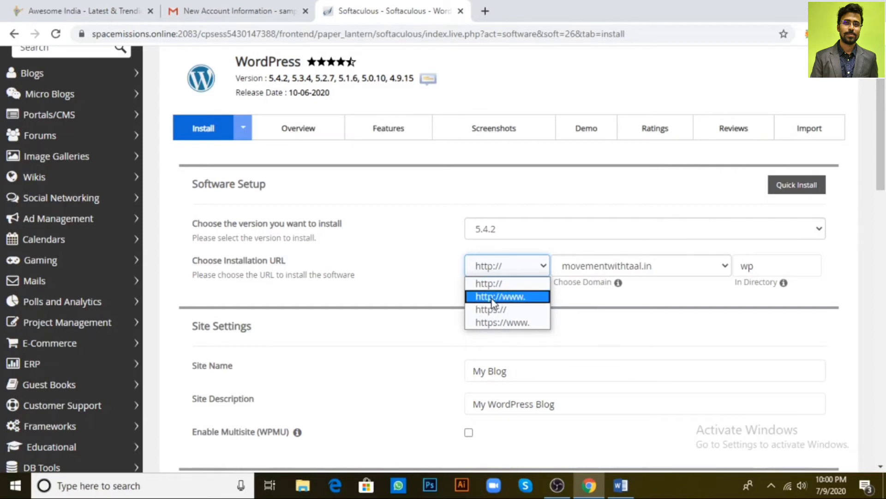
{"action": "left_click", "coordinate": [517, 296]}
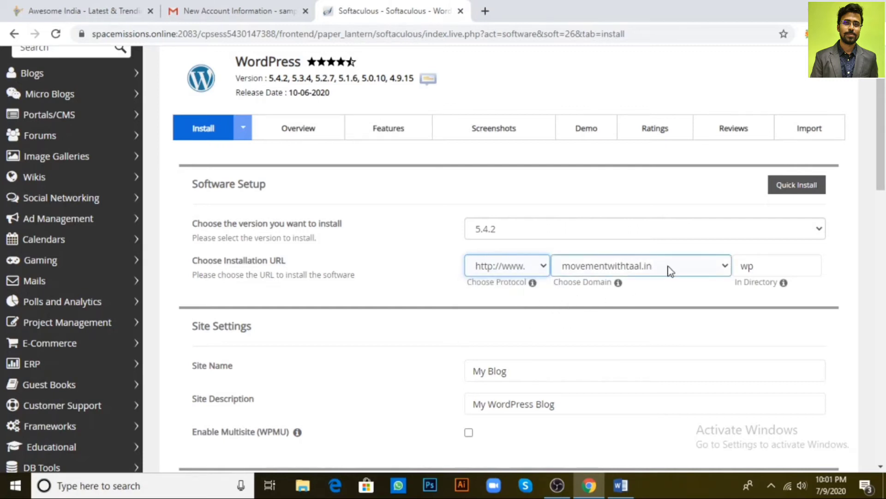
{"action": "left_click", "coordinate": [669, 271]}
{"action": "left_click", "coordinate": [660, 296]}
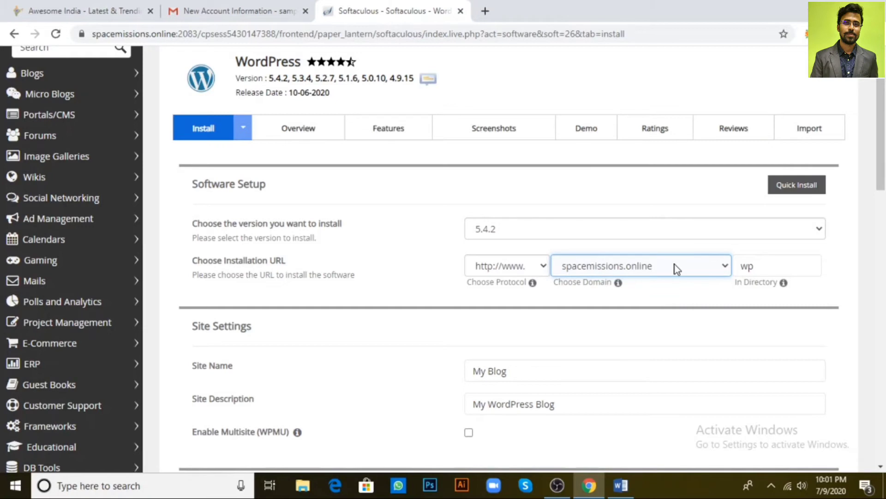
Clear the 'wp' directory so WordPress installs at the domain root.
{"action": "double_click", "coordinate": [775, 266]}
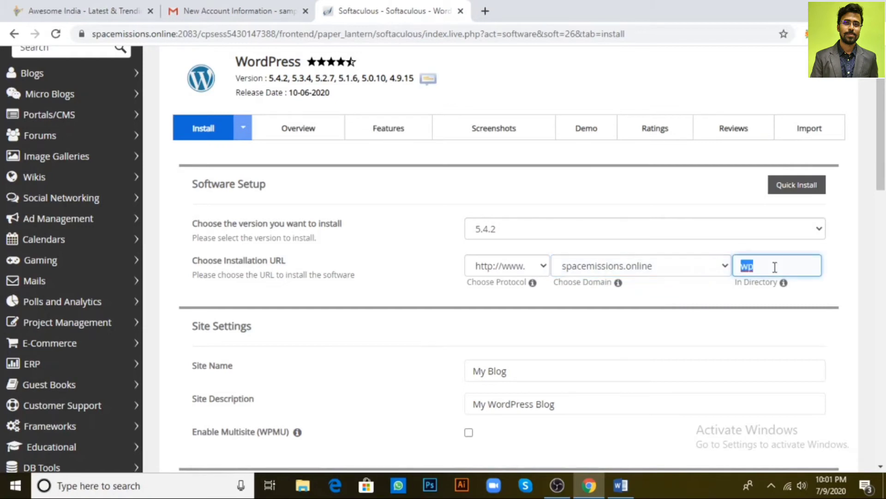
{"action": "key", "text": "BackSpace"}
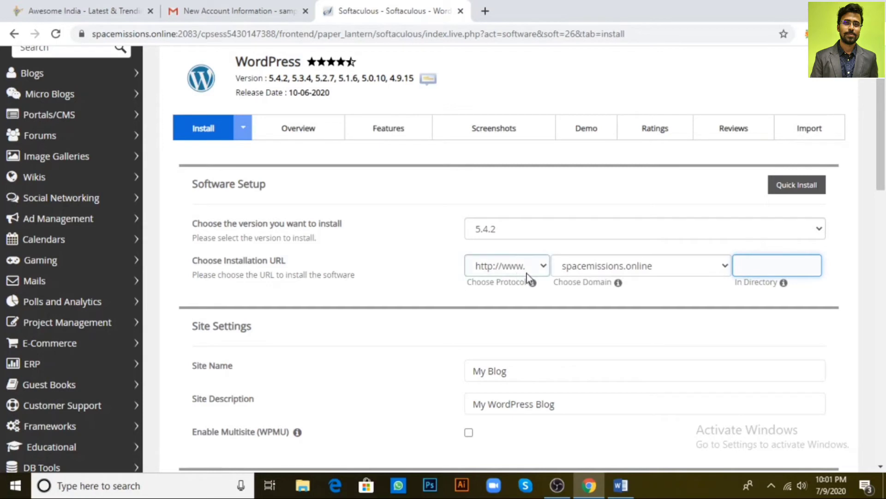
{"action": "mouse_move", "coordinate": [533, 283]}
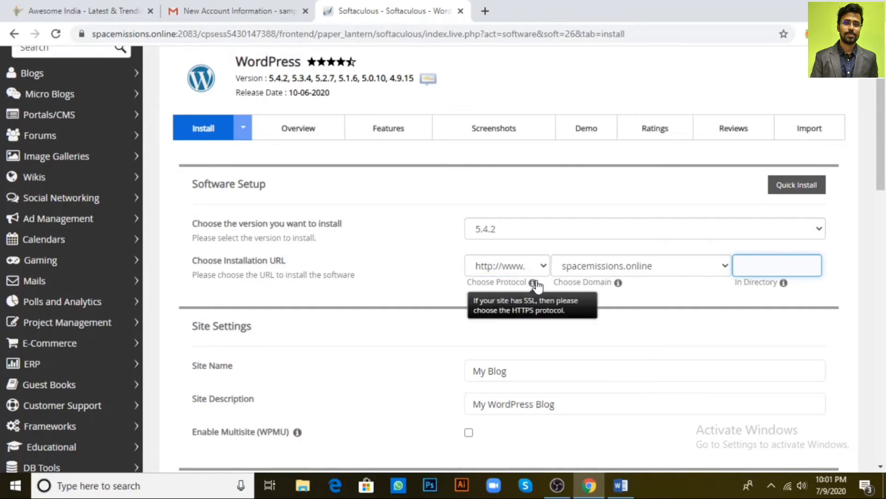
{"action": "left_click", "coordinate": [757, 323]}
{"action": "left_click", "coordinate": [759, 271]}
{"action": "scroll", "coordinate": [748, 300], "scroll_direction": "down", "scroll_amount": 3}
{"action": "left_click", "coordinate": [646, 272]}
{"action": "scroll", "coordinate": [637, 275], "scroll_direction": "down", "scroll_amount": 3}
{"action": "left_click", "coordinate": [619, 277]}
Replace the default 'admin' username with the saved site username suggestion.
{"action": "double_click", "coordinate": [527, 273]}
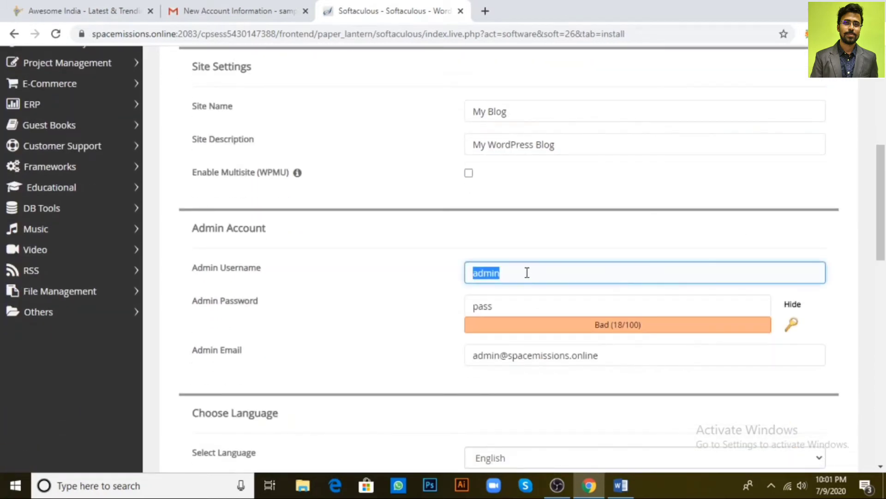
{"action": "key", "text": "BackSpace"}
{"action": "type", "text": "space"}
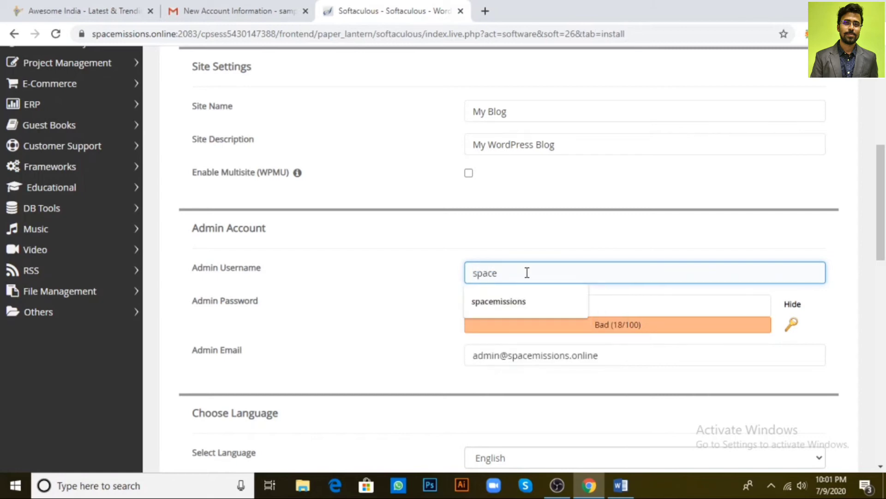
{"action": "key", "text": "Down"}
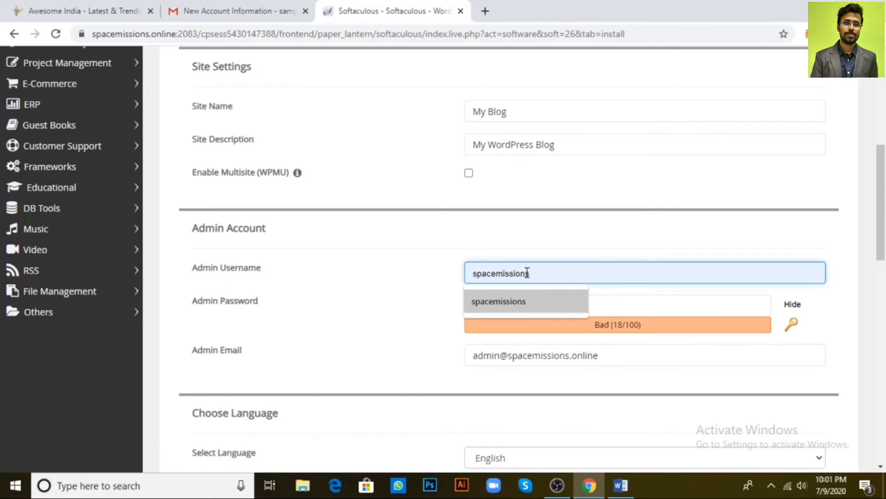
{"action": "left_click", "coordinate": [526, 302]}
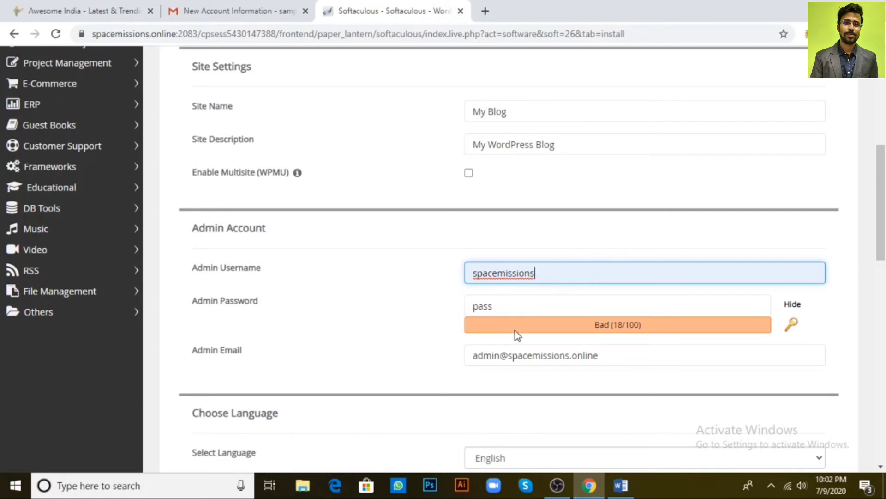
Set a strong admin password rated 85/100 and select the default admin email.
{"action": "double_click", "coordinate": [503, 309]}
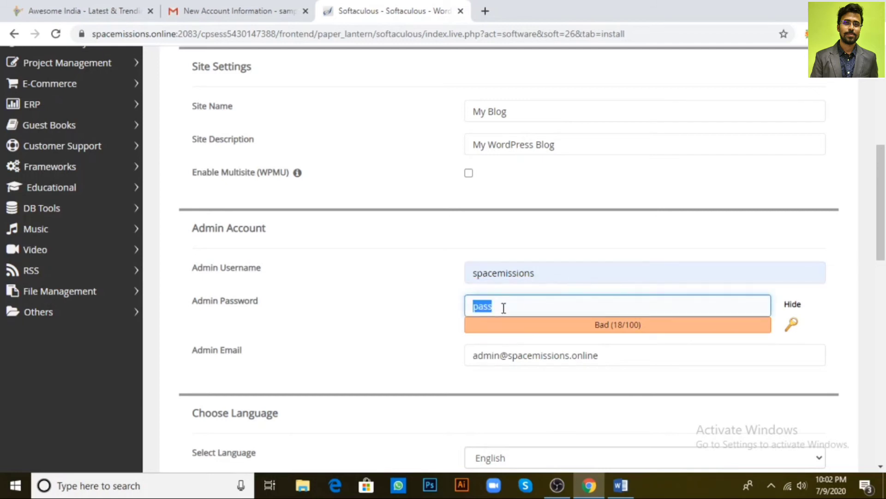
{"action": "key", "text": "BackSpace"}
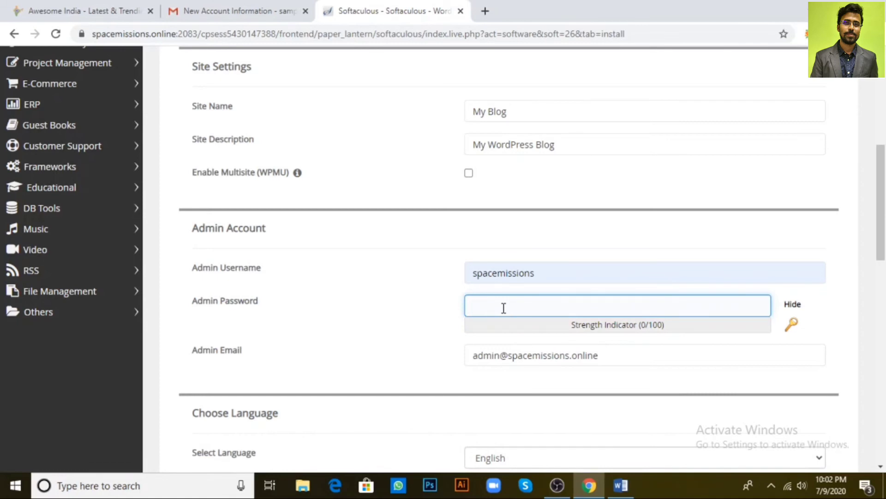
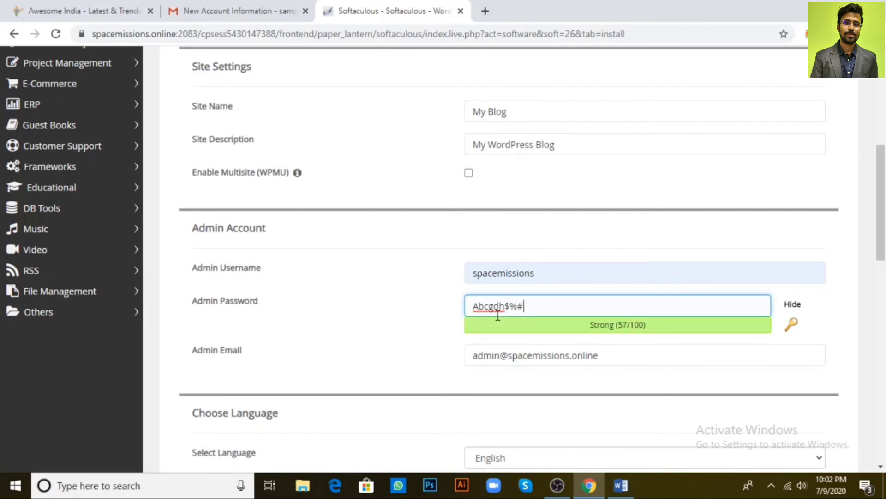
{"action": "left_click", "coordinate": [609, 355]}
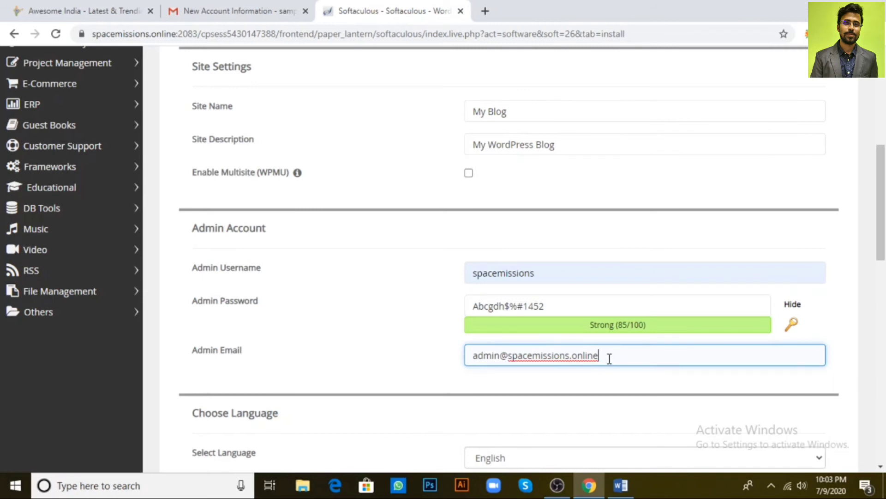
{"action": "left_click_drag", "start_coordinate": [608, 358], "coordinate": [461, 361]}
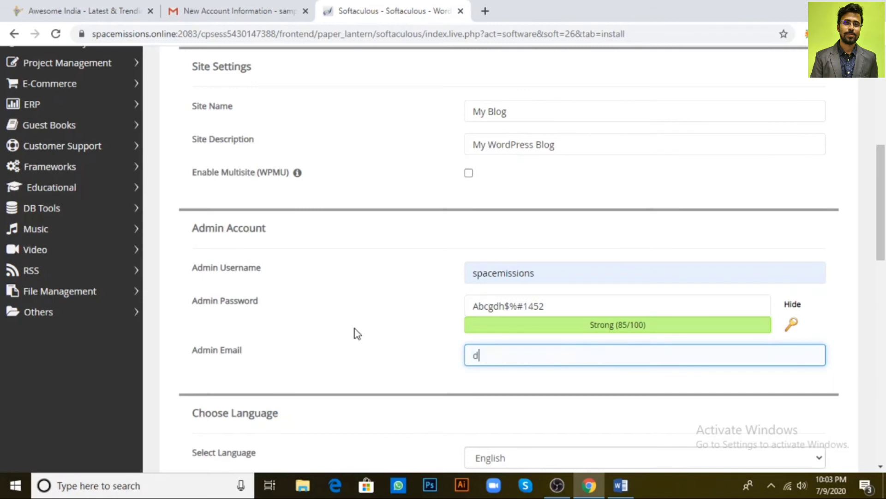
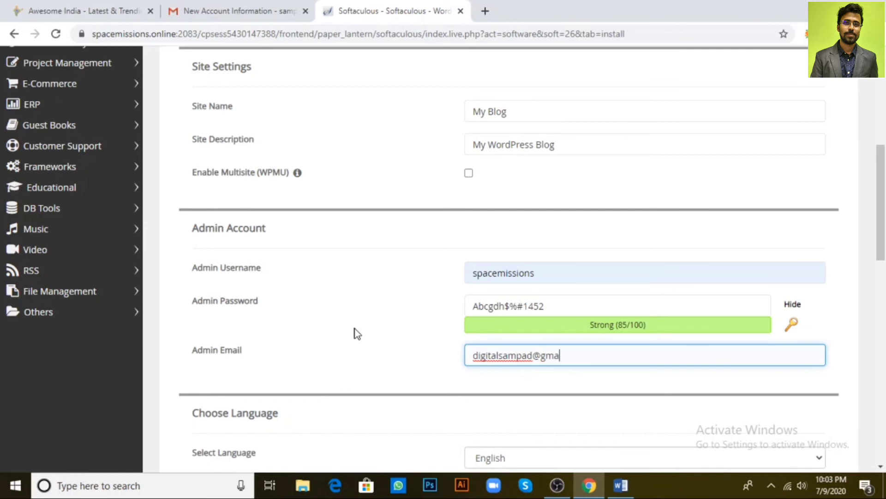
Submit the WordPress install, decline saving the password, and reopen the Word notes once it succeeds.
{"action": "scroll", "coordinate": [355, 329], "scroll_direction": "down", "scroll_amount": 14}
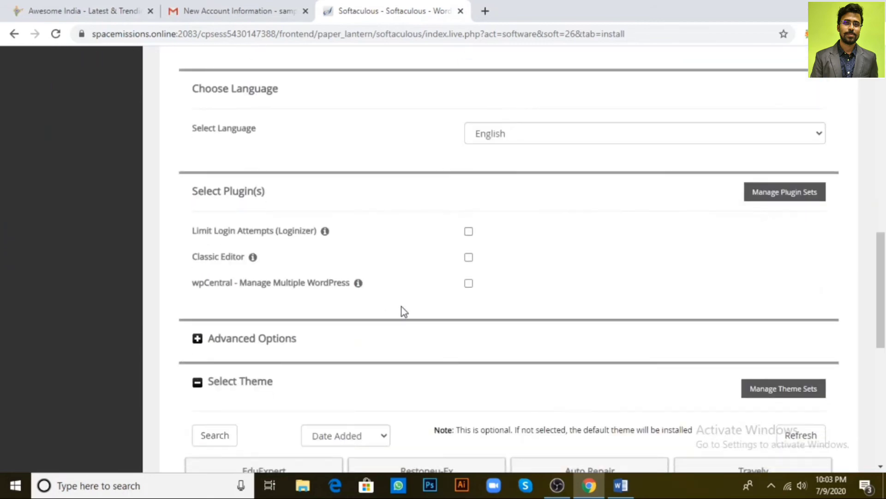
{"action": "scroll", "coordinate": [500, 303], "scroll_direction": "down", "scroll_amount": 2}
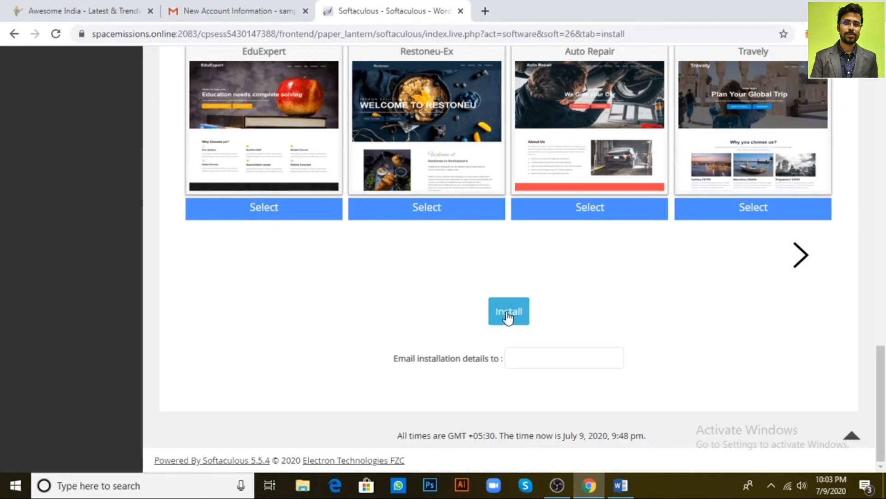
{"action": "left_click", "coordinate": [506, 312]}
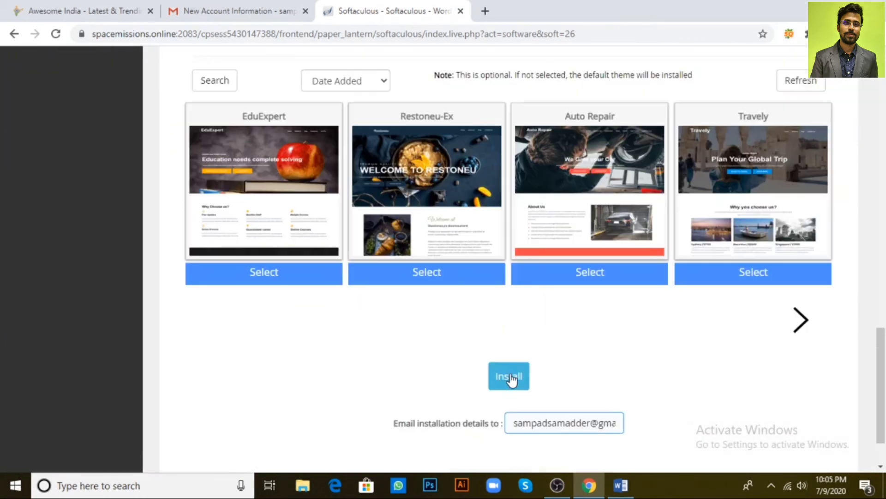
{"action": "left_click", "coordinate": [508, 378]}
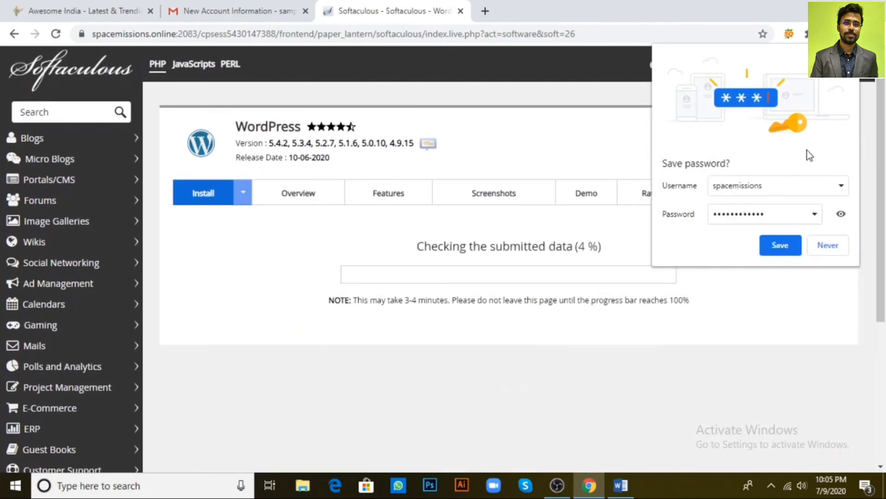
{"action": "left_click", "coordinate": [848, 55]}
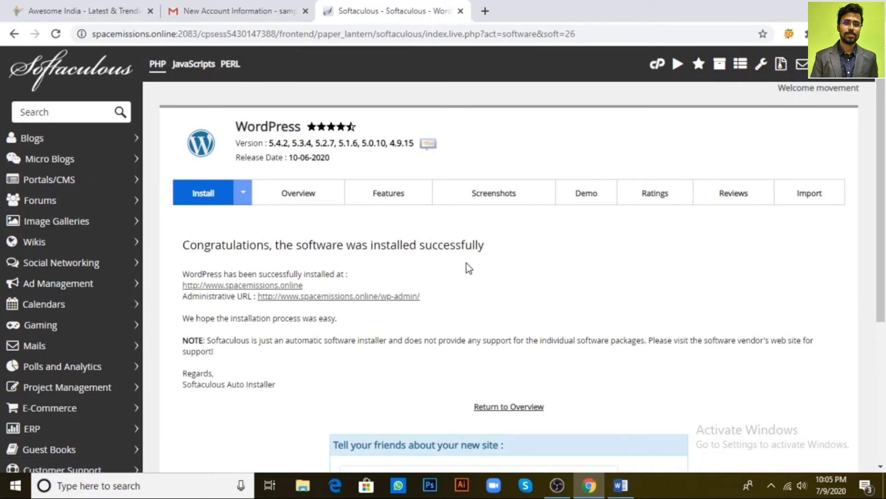
{"action": "scroll", "coordinate": [469, 263], "scroll_direction": "down", "scroll_amount": 5}
{"action": "scroll", "coordinate": [475, 277], "scroll_direction": "up", "scroll_amount": 5}
{"action": "left_click", "coordinate": [621, 484]}
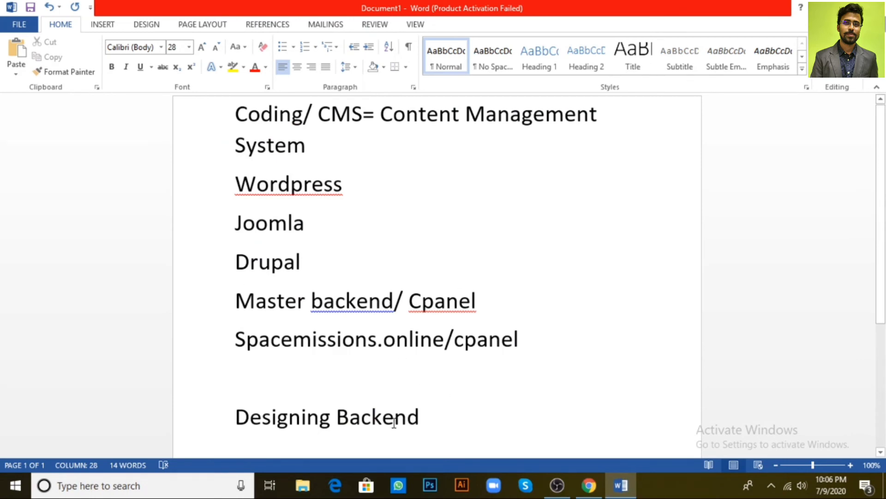
Add 'spacemission.online/wp-admin' under Designing Backend in Word, then return to the success page.
{"action": "scroll", "coordinate": [394, 424], "scroll_direction": "down", "scroll_amount": 2}
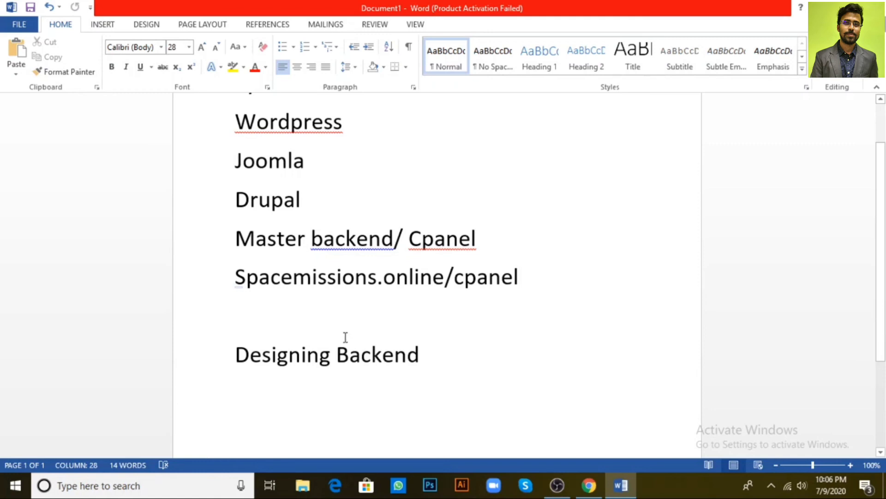
{"action": "left_click", "coordinate": [429, 358]}
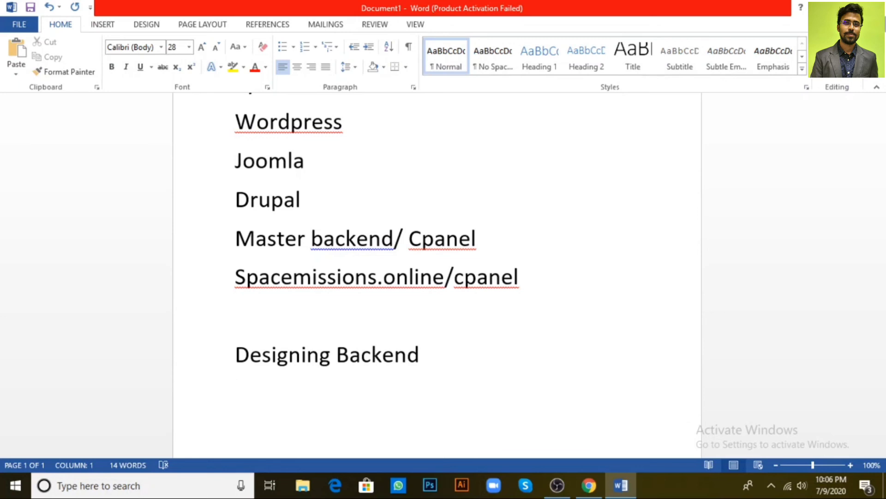
{"action": "type", "text": "spacemission.online/"}
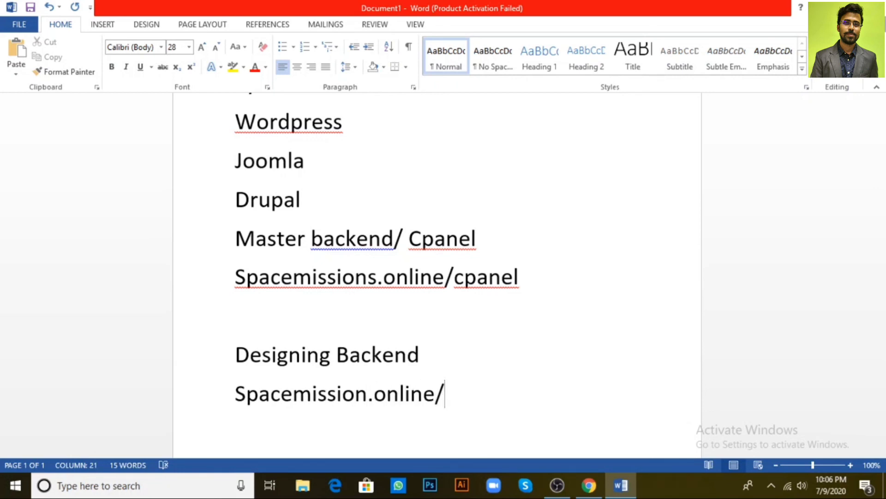
{"action": "type", "text": "wp-admin"}
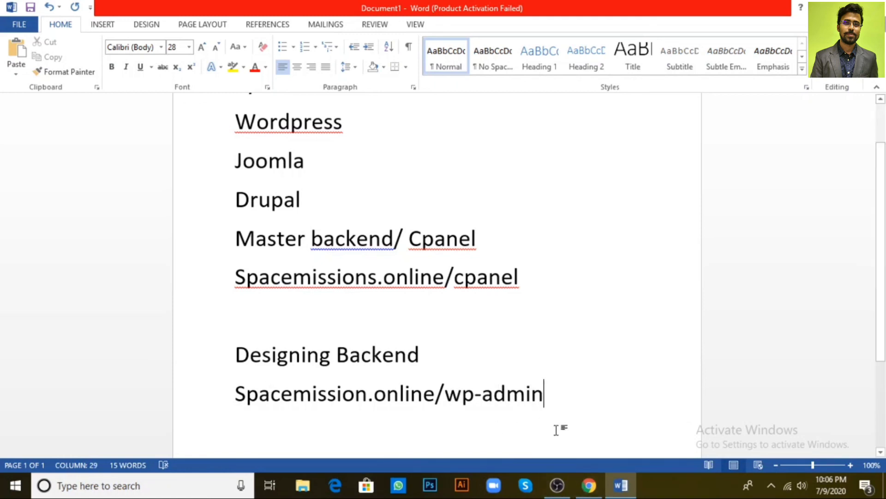
{"action": "left_click", "coordinate": [600, 482]}
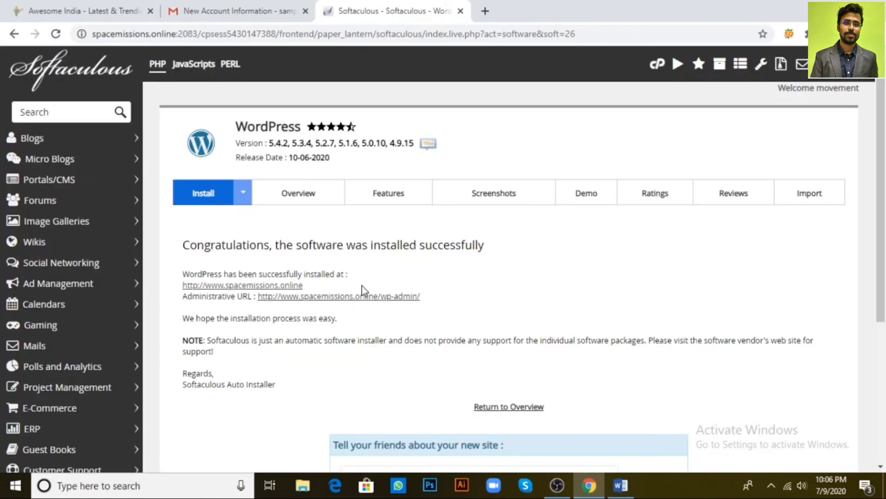
Load spacemissions.online/wp-admin in a new Chrome tab to reach the WordPress login page.
{"action": "left_click", "coordinate": [485, 11]}
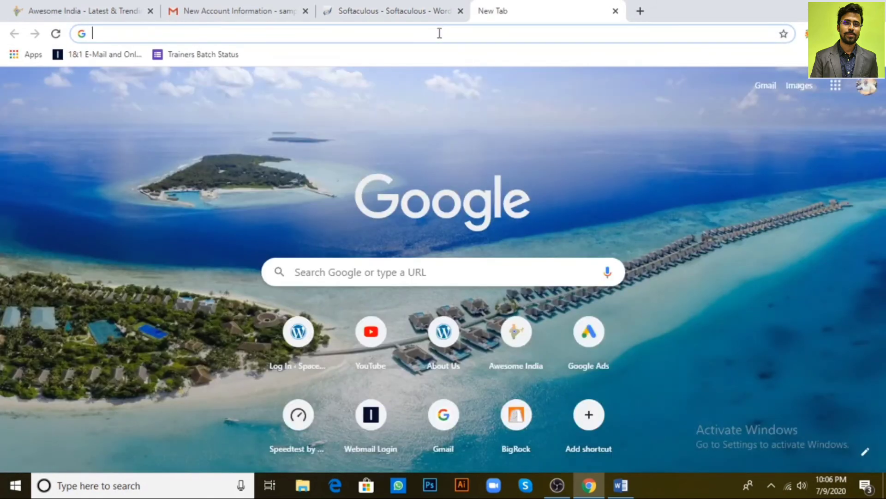
{"action": "type", "text": "spacemissions.online/wp-a"}
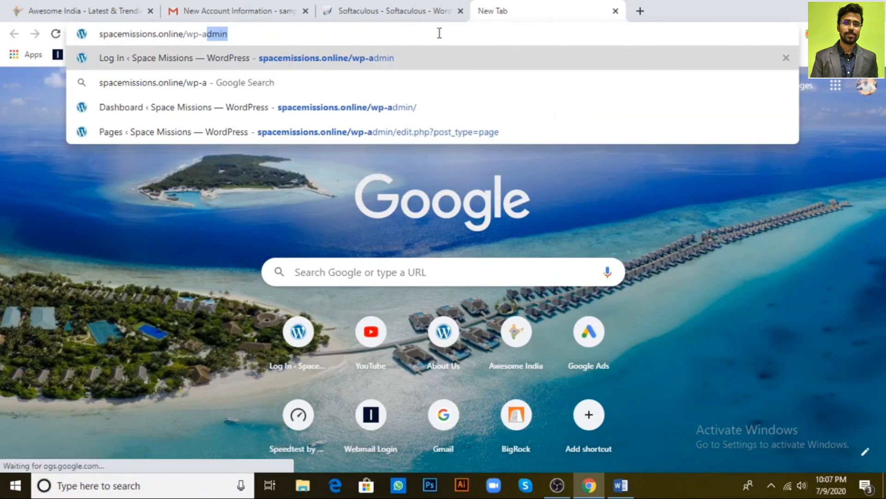
{"action": "type", "text": "dmin"}
{"action": "key", "text": "Return"}
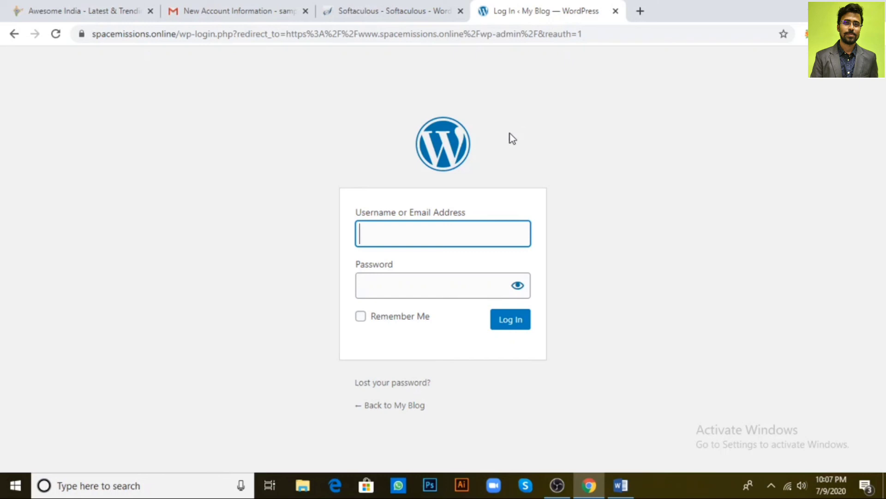
Log in to wp-admin using the saved admin username and the admin password.
{"action": "left_click", "coordinate": [418, 237]}
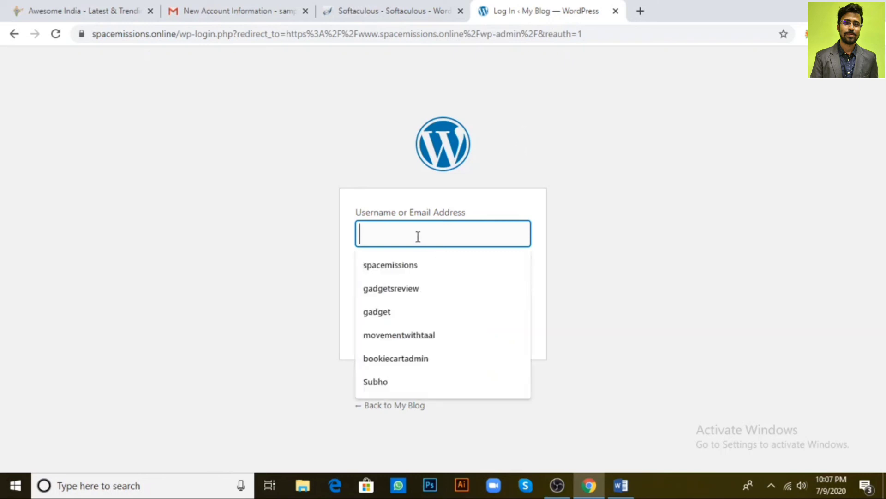
{"action": "left_click", "coordinate": [413, 272]}
{"action": "left_click", "coordinate": [420, 289]}
{"action": "type", "text": "s"}
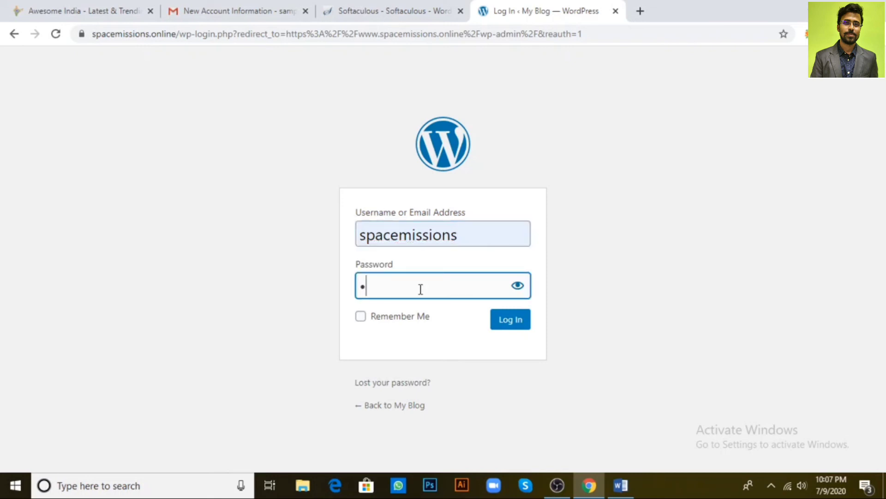
{"action": "type", "text": "•••••••"}
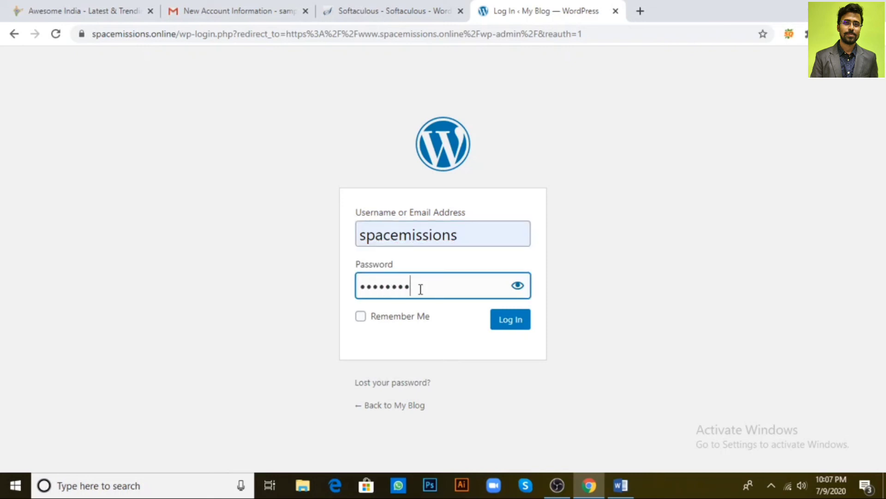
{"action": "type", "text": "•••"}
{"action": "key", "text": "Return"}
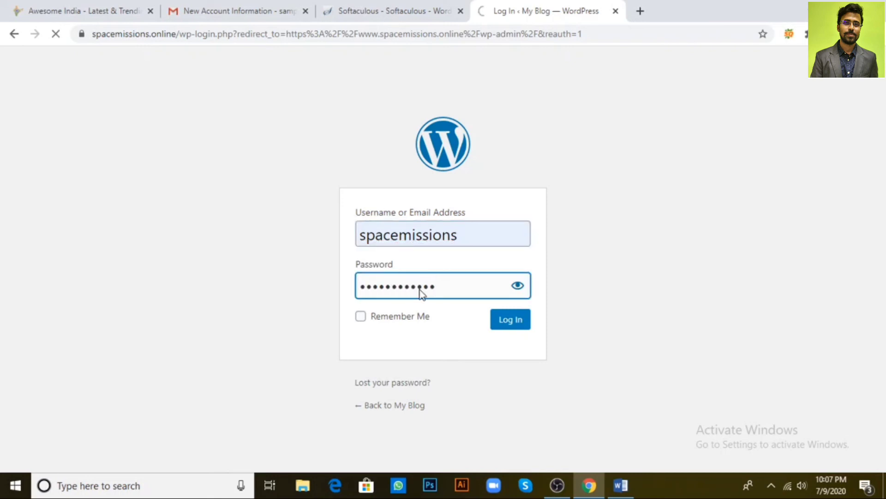